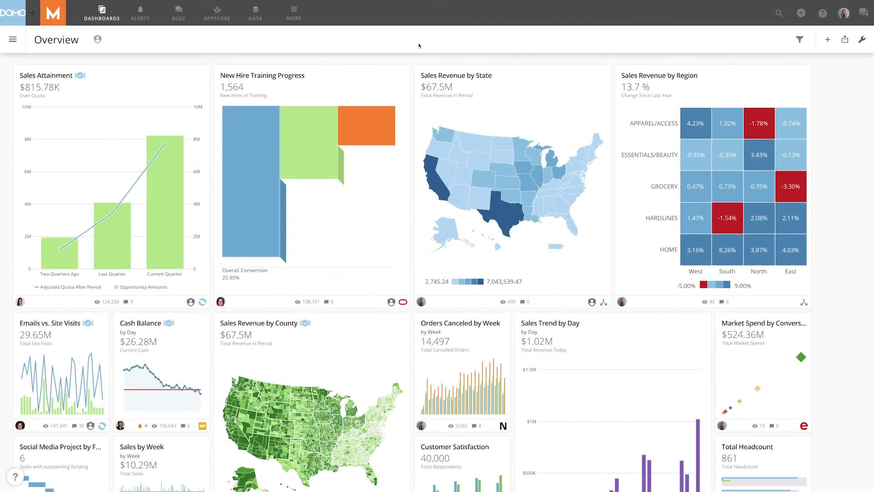
# - Go from the More menu's Admin home to the Roles page listing all ten roles
pyautogui.click(294, 14)
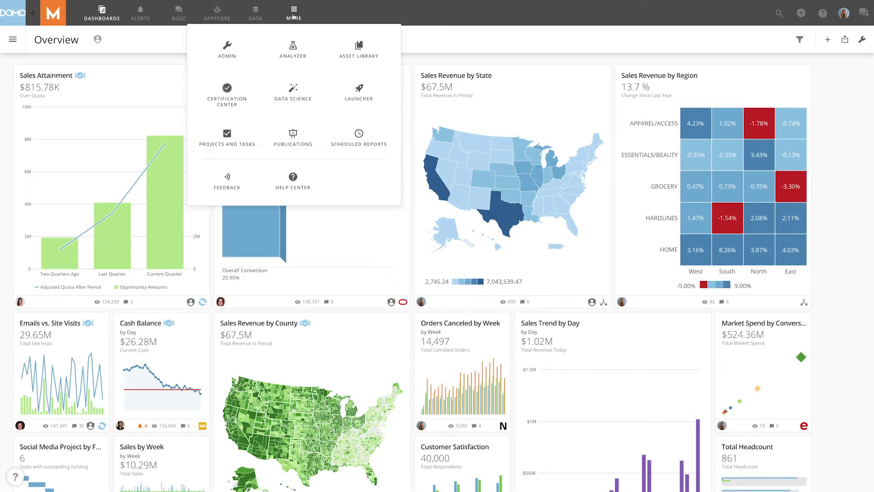
pyautogui.click(228, 47)
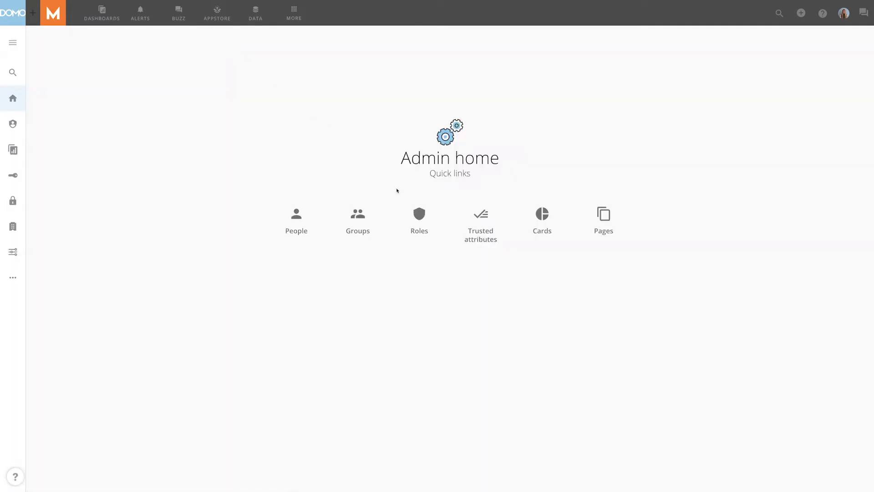
pyautogui.click(421, 218)
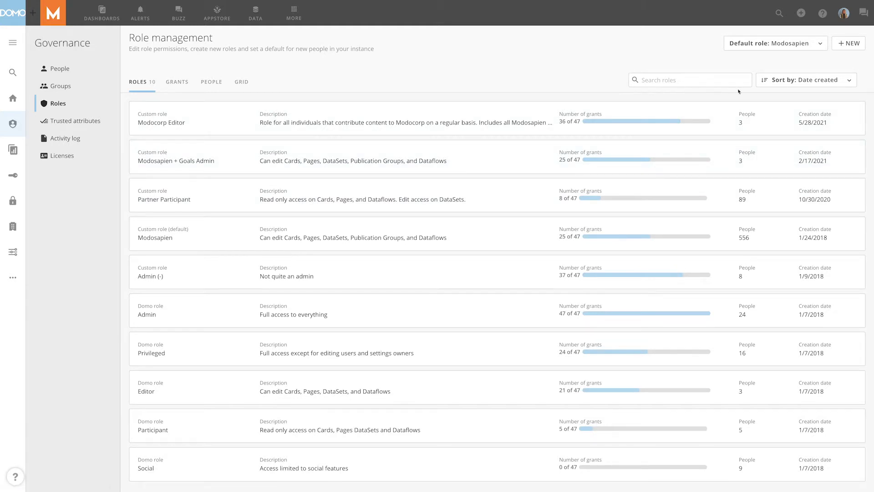
# - Review the Sort by and Default role options, then list roles available to copy under +NEW
pyautogui.click(847, 84)
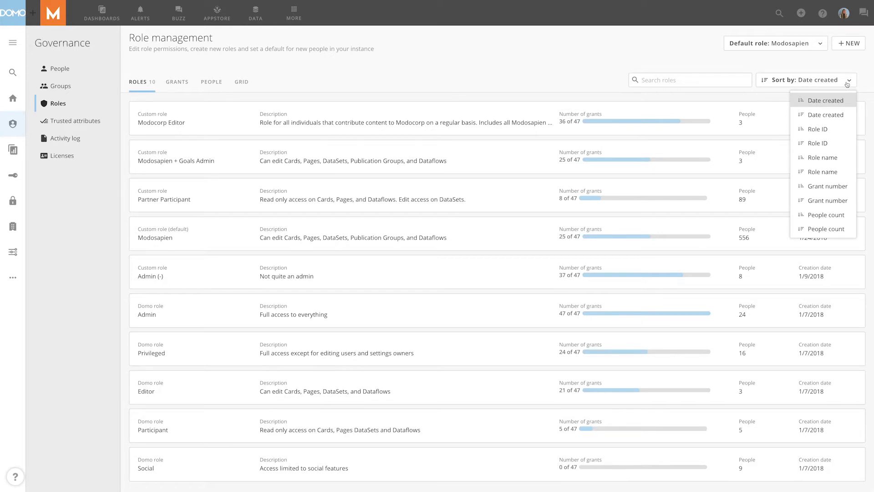
pyautogui.click(820, 46)
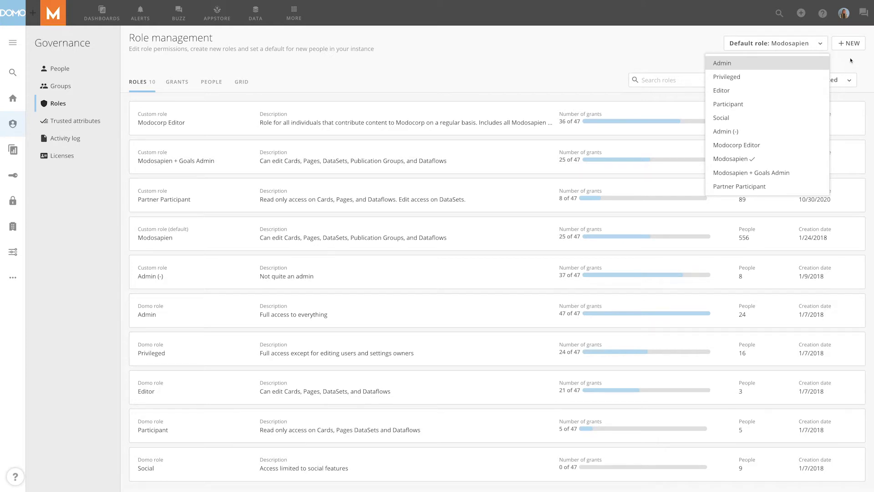
pyautogui.click(848, 45)
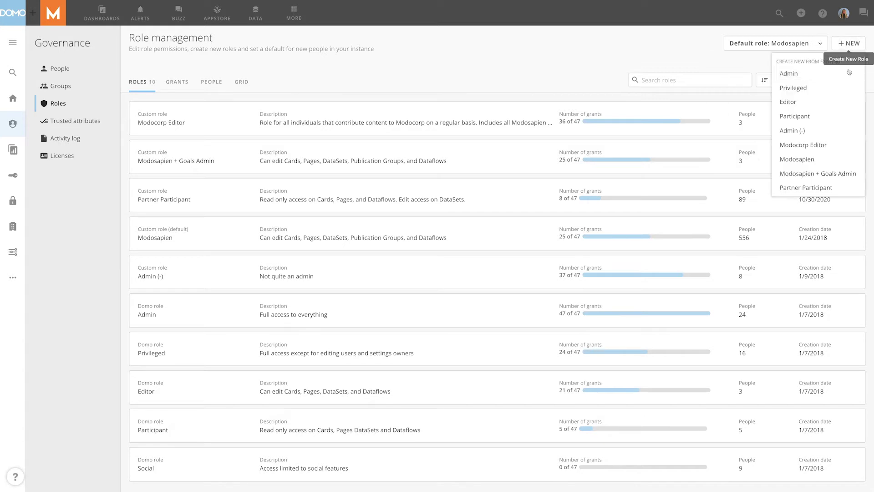
# - Copy the Privileged role as 'Privileged 2' with the Manage all Alerts grant enabled
pyautogui.click(794, 87)
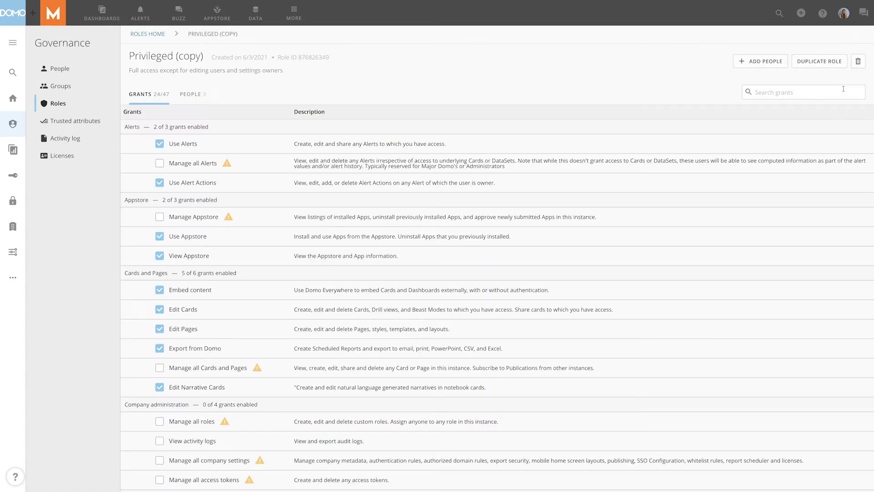
pyautogui.click(205, 60)
pyautogui.moveTo(185, 62); pyautogui.dragTo(165, 62)
pyautogui.write('2')
pyautogui.click(305, 85)
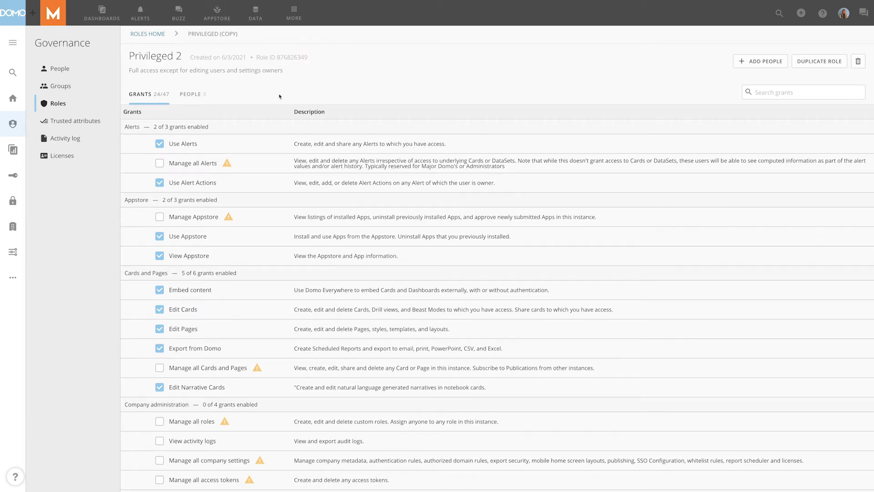
pyautogui.click(162, 164)
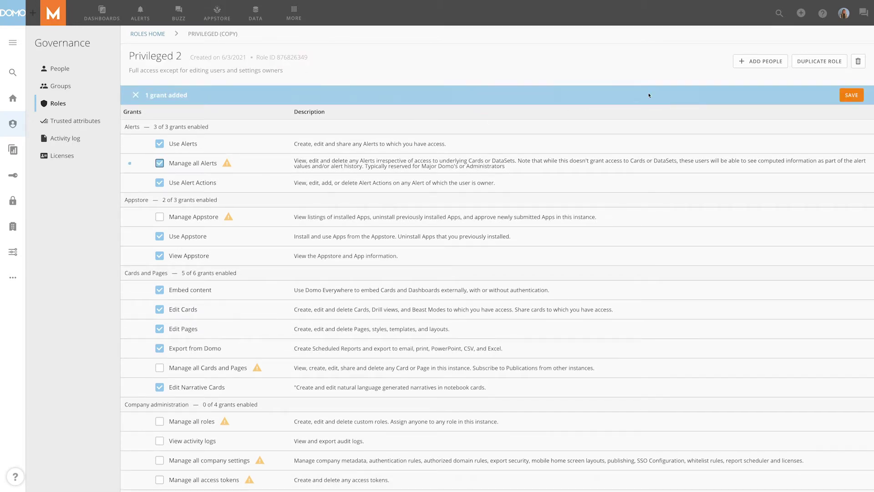
# - Move the first three listed people into the Privileged 2 role
pyautogui.click(759, 60)
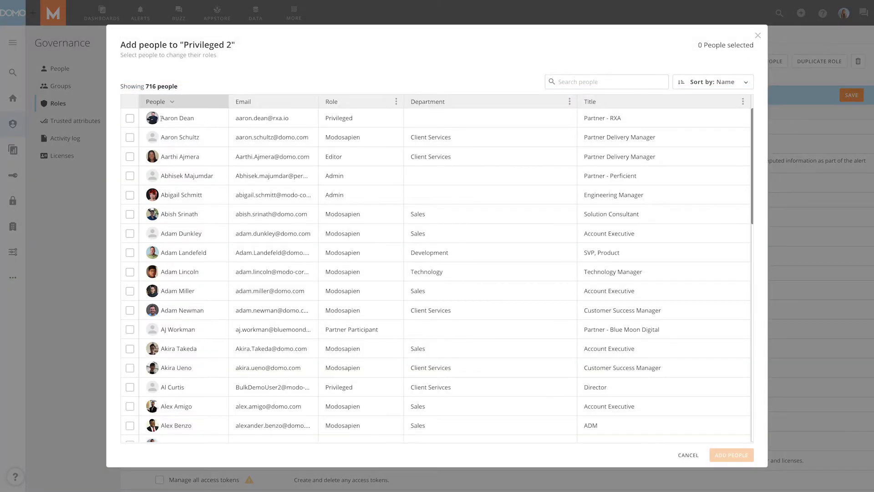
pyautogui.click(130, 117)
pyautogui.click(130, 136)
pyautogui.click(130, 157)
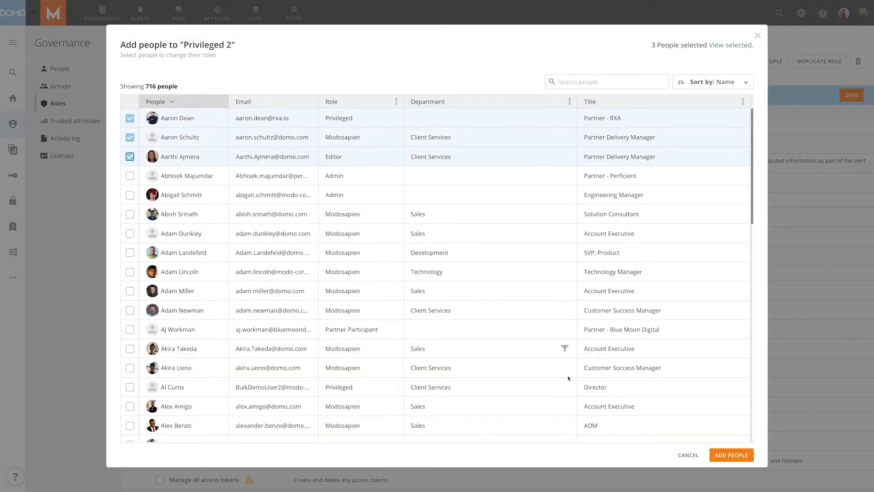
pyautogui.click(729, 455)
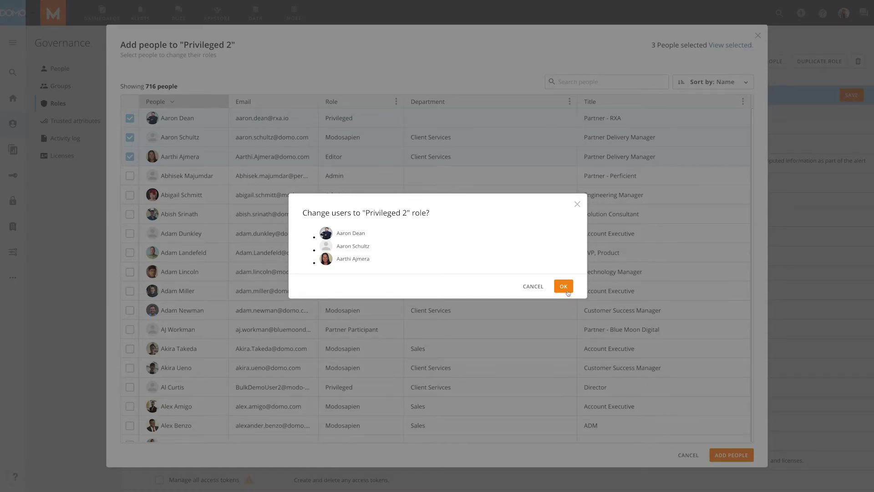
pyautogui.click(563, 286)
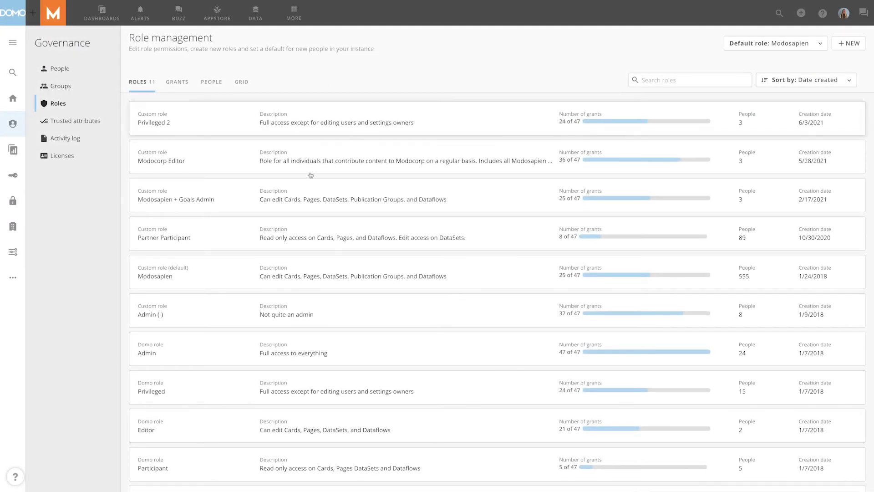
pyautogui.click(303, 225)
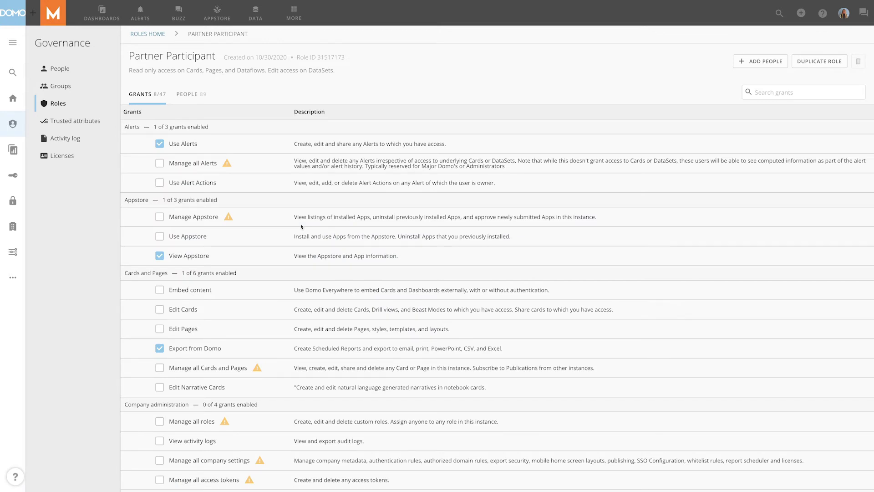
pyautogui.click(147, 34)
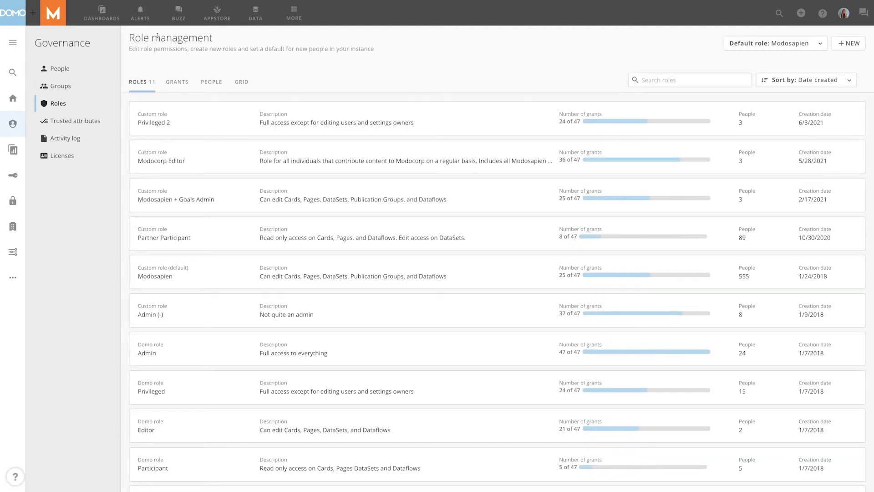
# - On the Grants tab, give Modocorp Editor and Privileged 2 the Manage All Roles grant
pyautogui.click(178, 85)
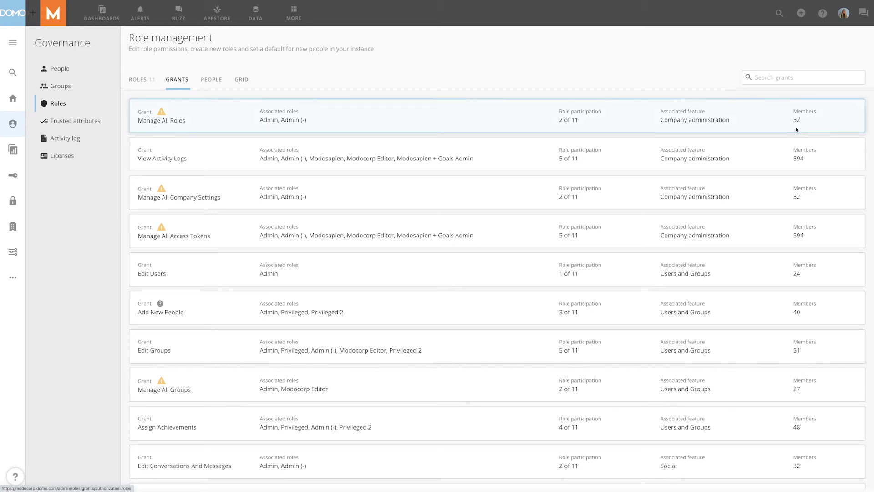
pyautogui.click(796, 131)
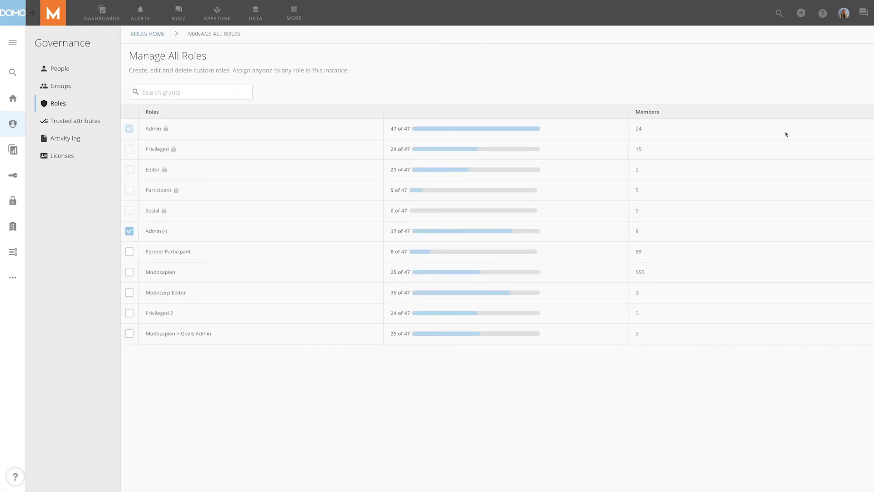
pyautogui.click(129, 293)
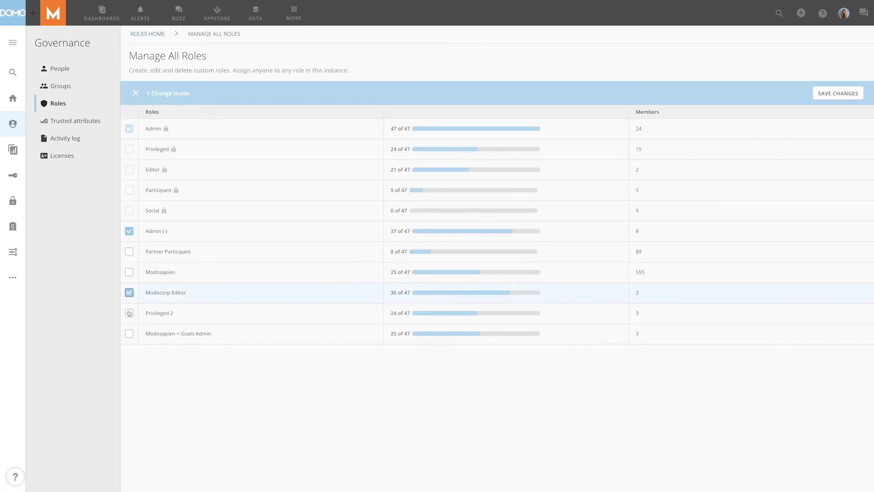
pyautogui.click(129, 313)
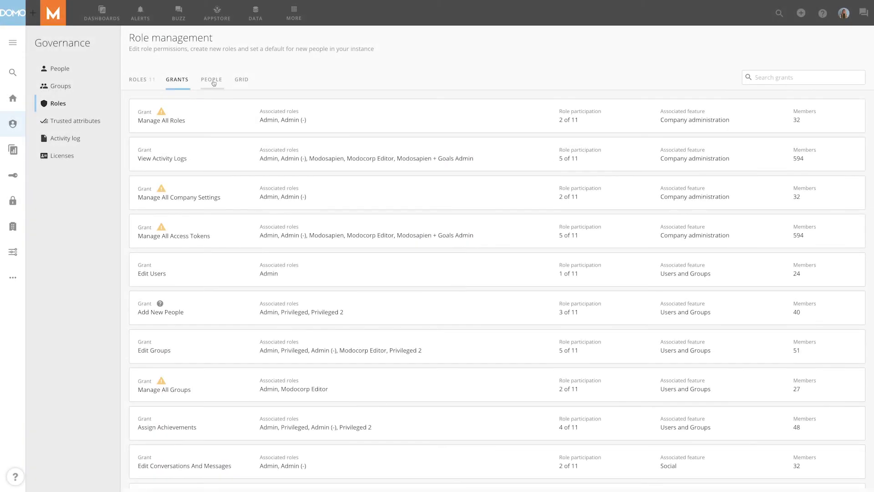
pyautogui.click(211, 80)
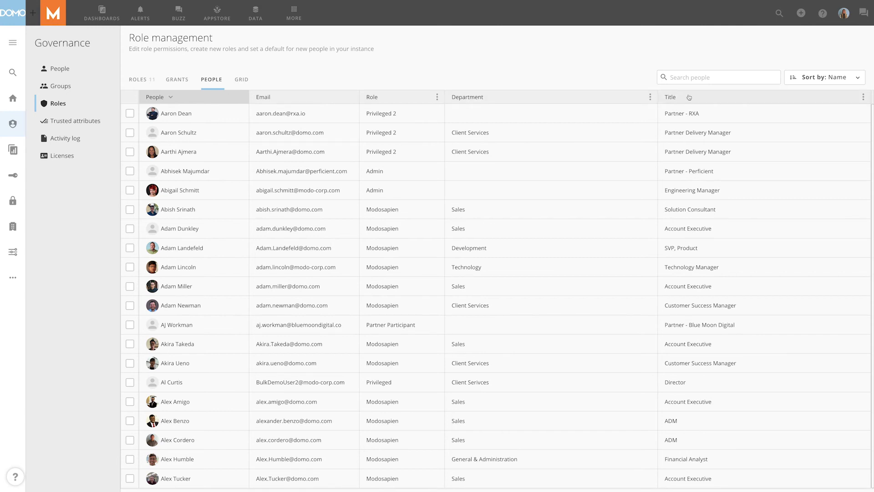
pyautogui.click(131, 151)
pyautogui.click(130, 171)
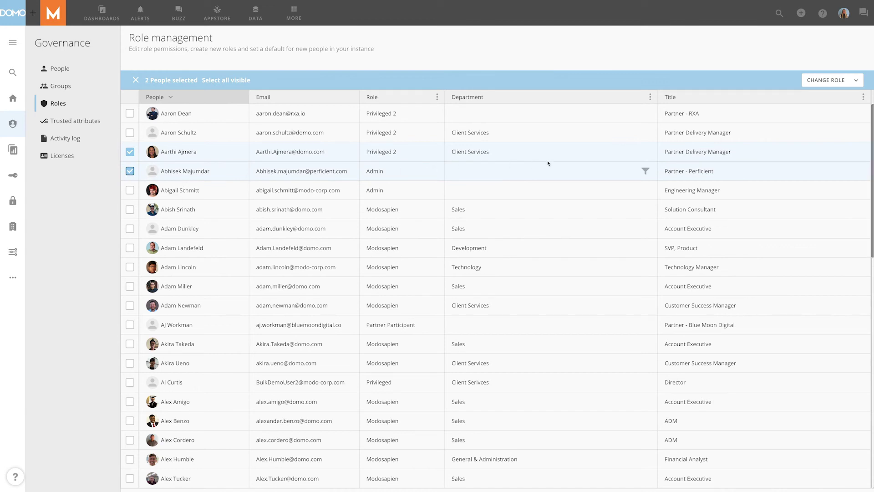
pyautogui.click(856, 82)
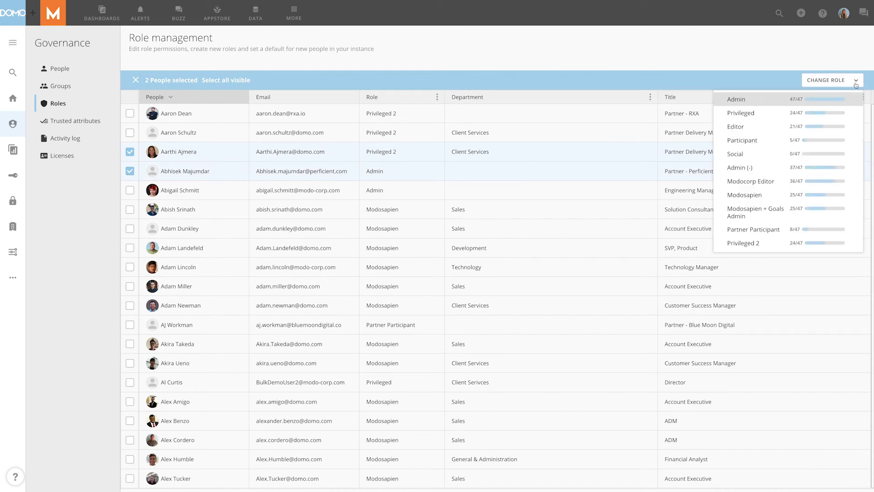
pyautogui.click(855, 100)
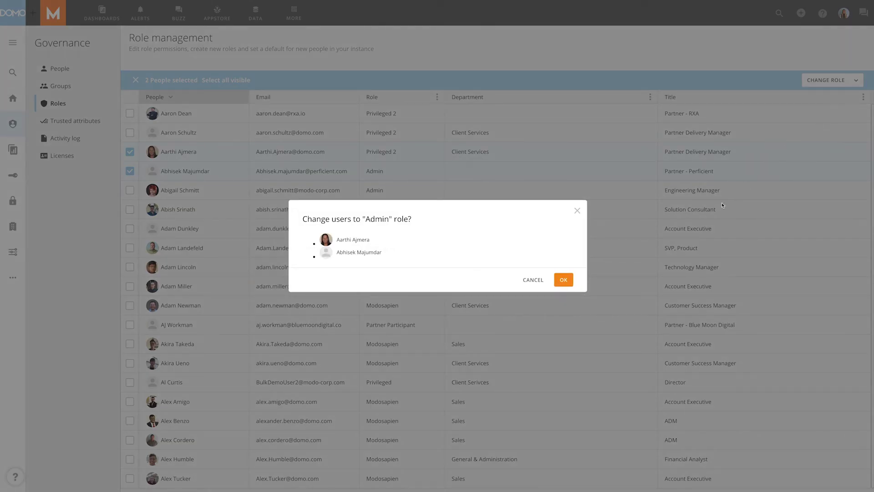
pyautogui.click(563, 280)
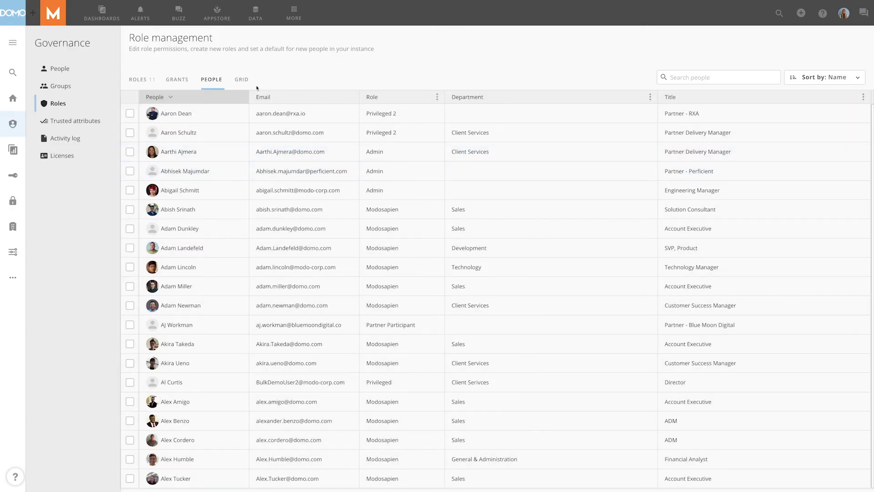
# - Open the Grid tab to compare grants across all eleven roles
pyautogui.click(242, 81)
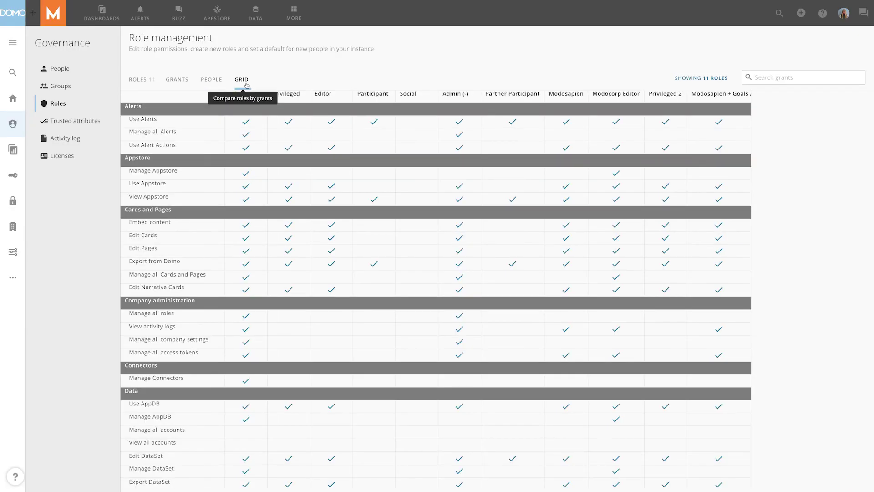